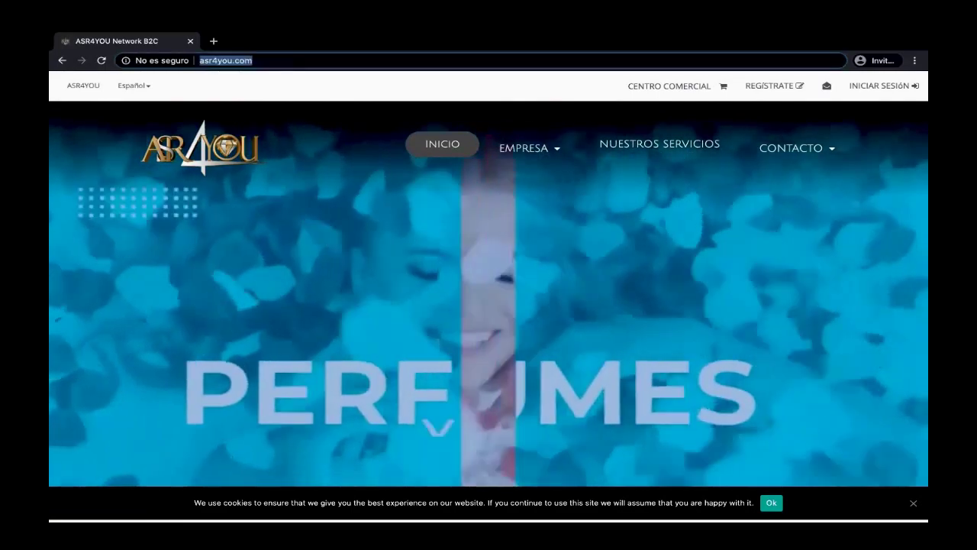
Step: Load the ASR4YOU site through asr4you.com/ followed by the sponsor's username
click(302, 61)
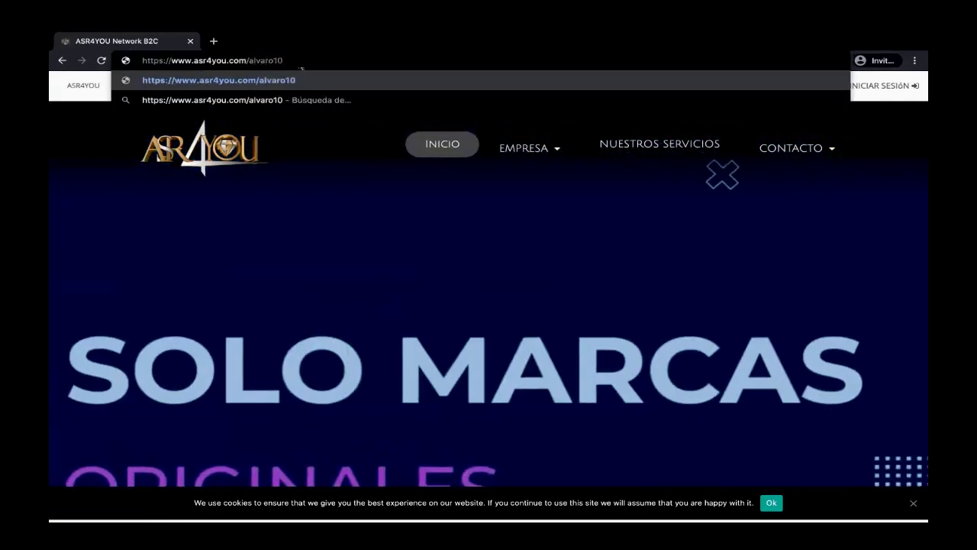
key(Return)
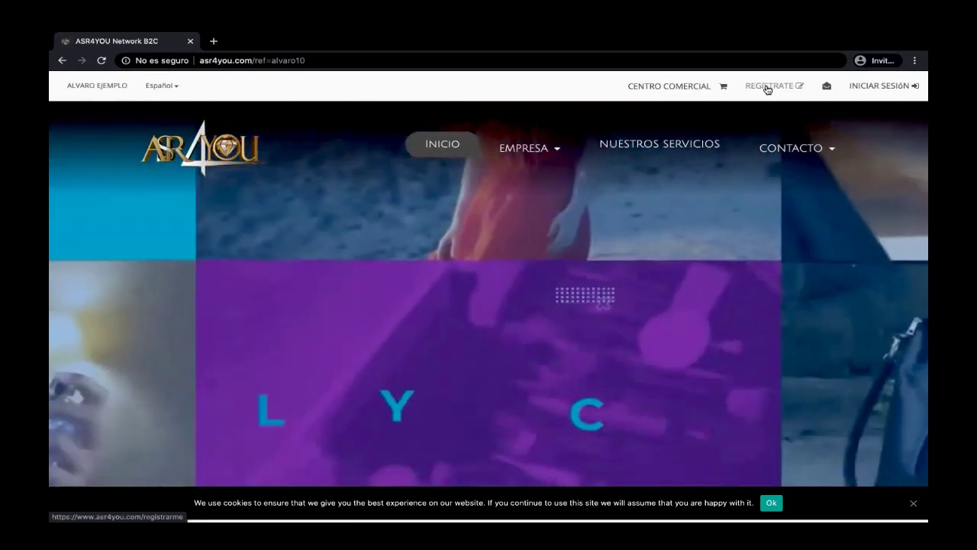
Step: Open the REGISTRATE form and highlight the sponsor's name and username shown on it
click(763, 87)
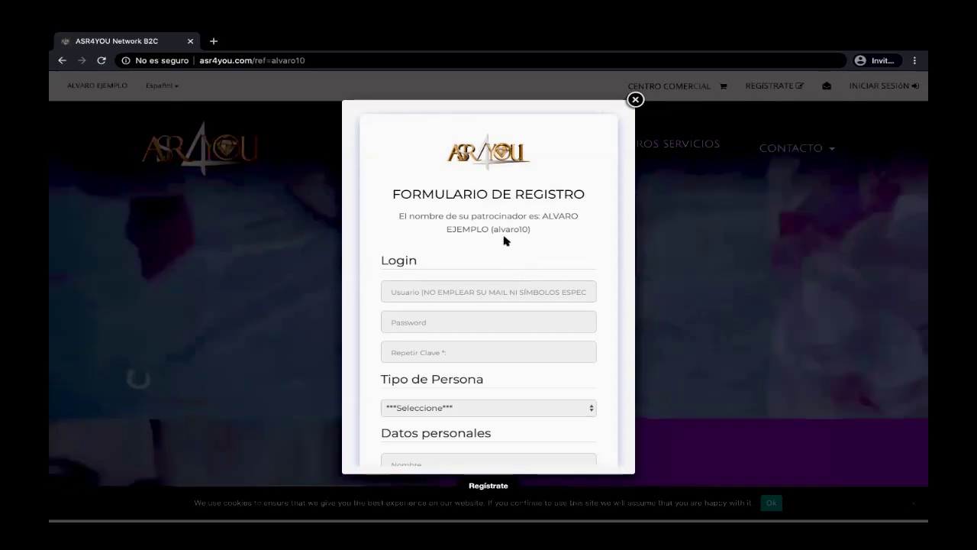
drag(399, 216, 574, 235)
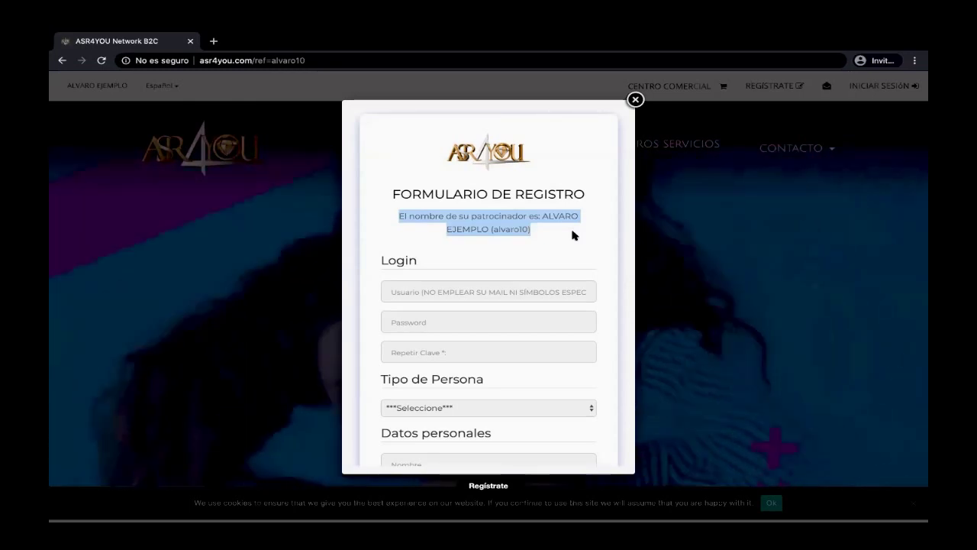
scroll(571, 233, down, 1)
click(549, 150)
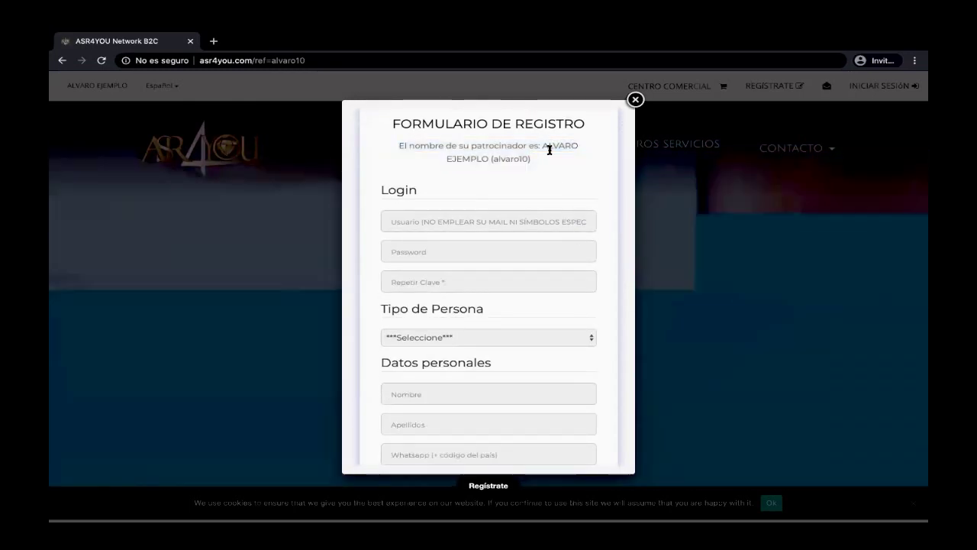
drag(542, 146, 521, 158)
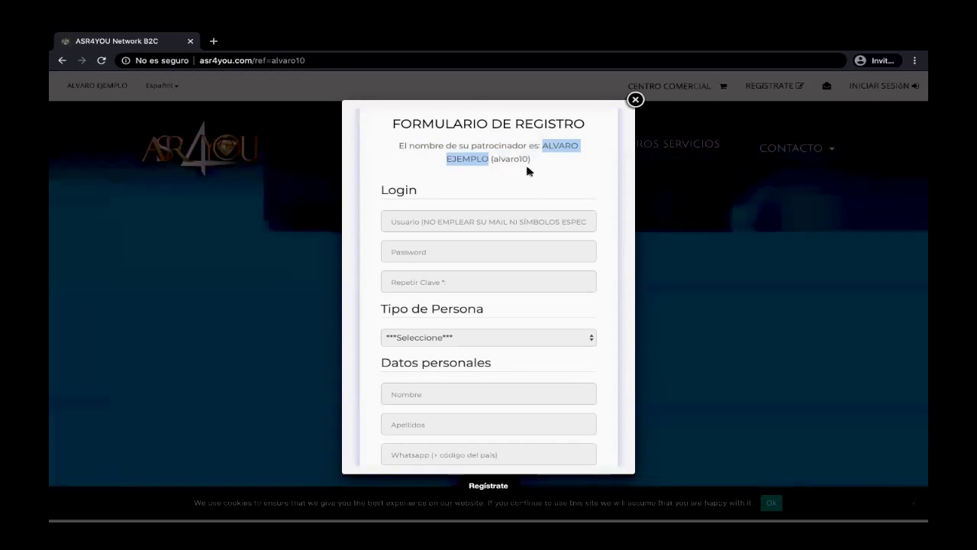
scroll(525, 171, down, 1)
click(449, 190)
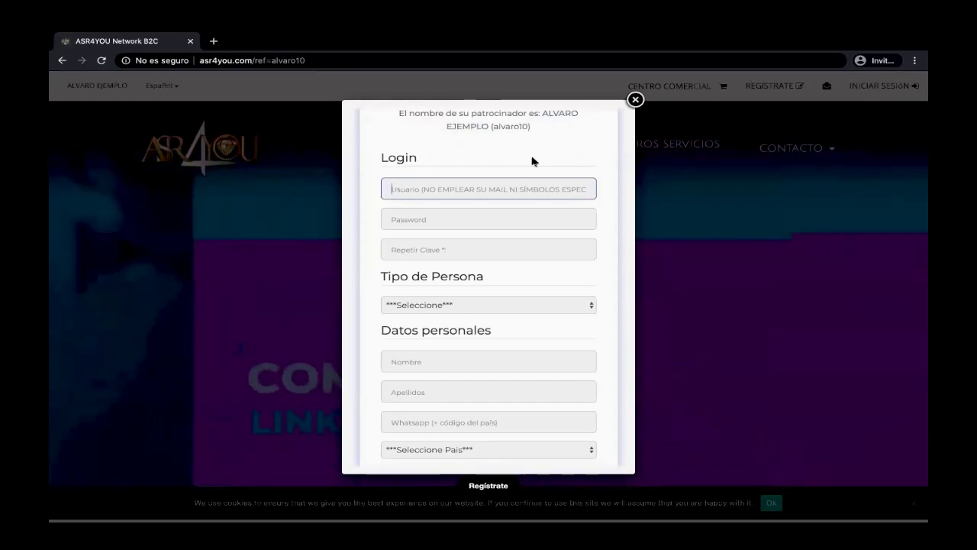
drag(493, 127, 521, 129)
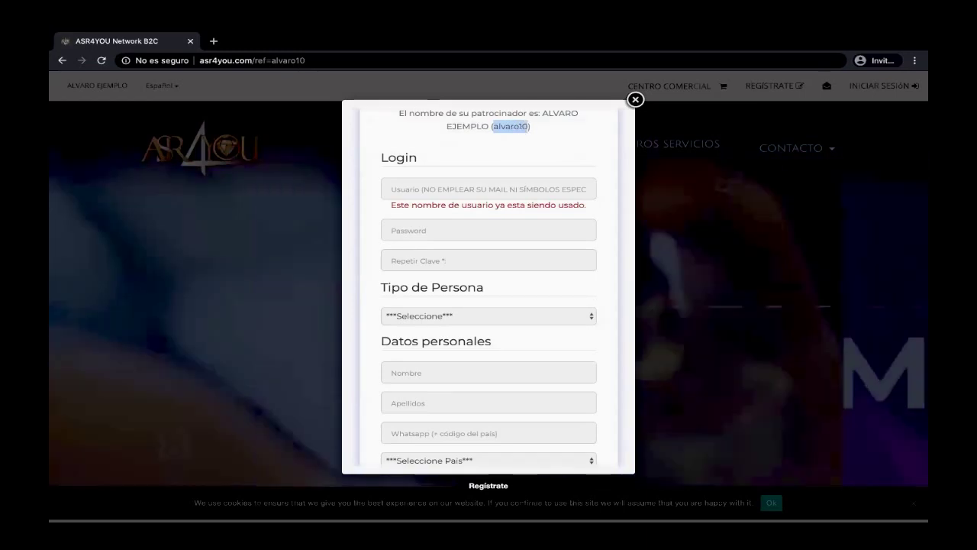
Step: Enter a new login username in Usuario that the form accepts as available
double_click(288, 60)
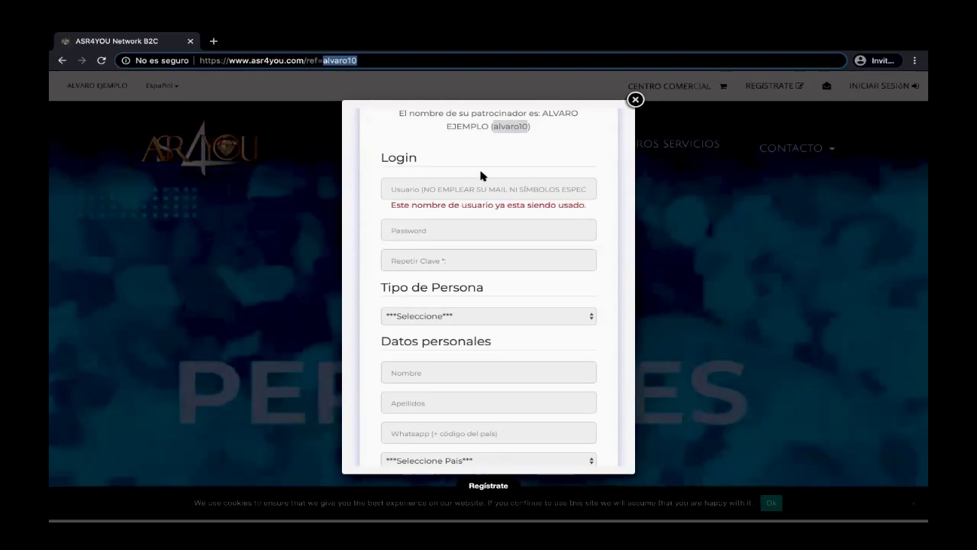
click(443, 188)
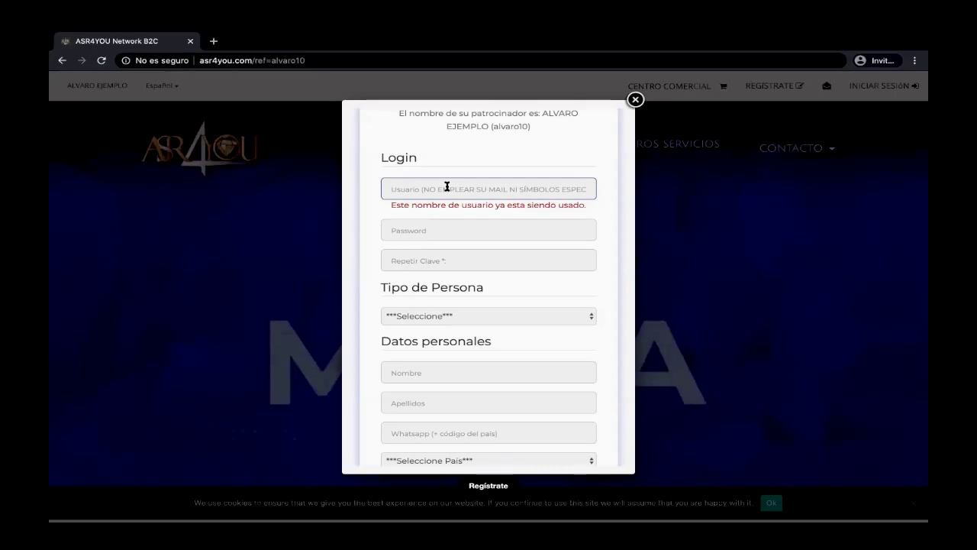
text(alvaro)
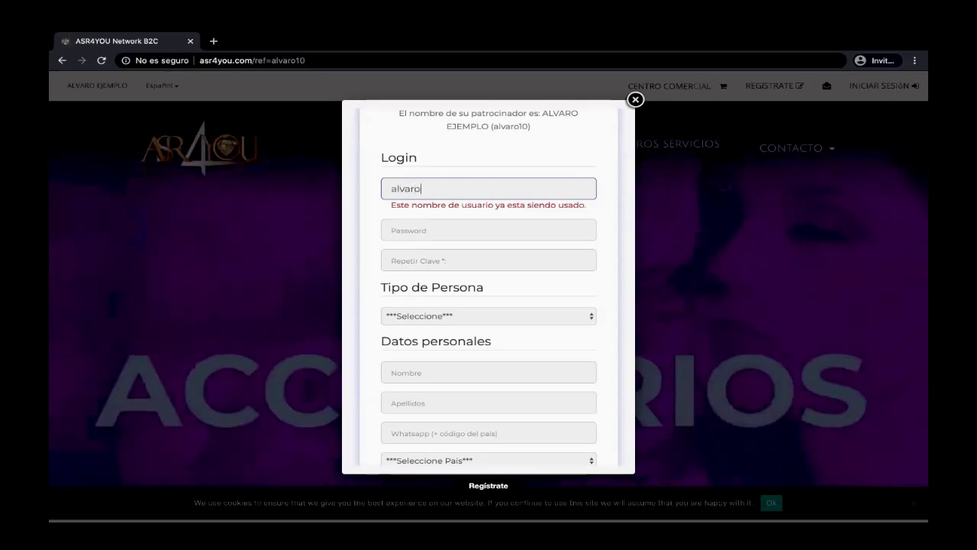
text(20)
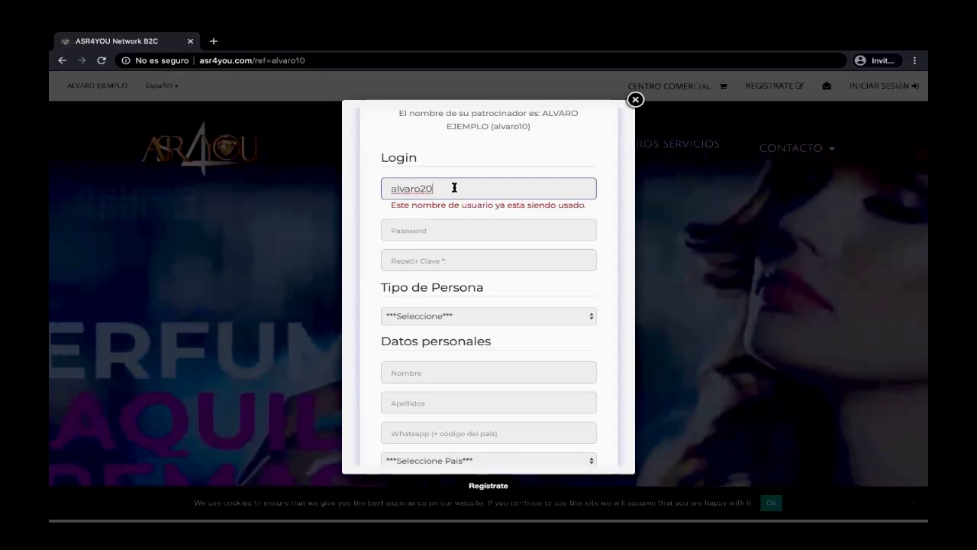
click(451, 231)
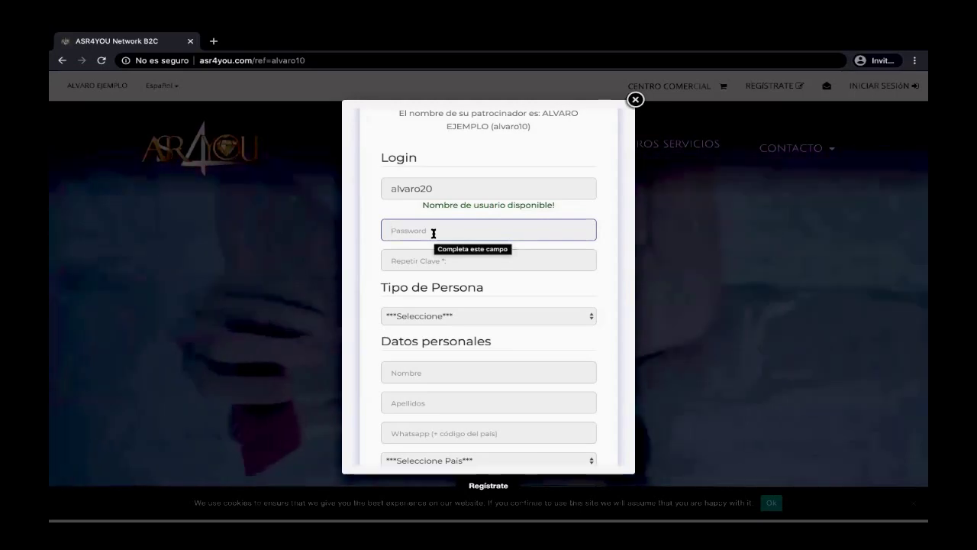
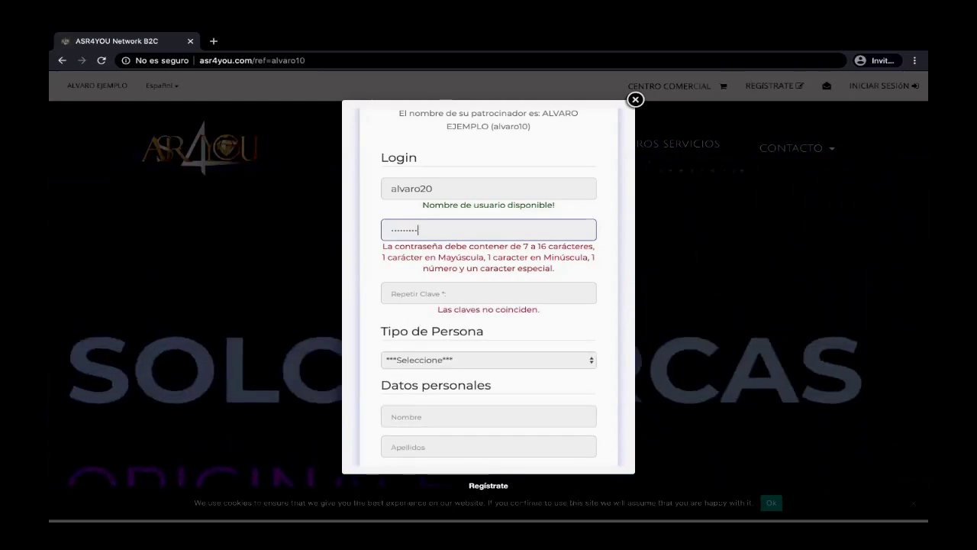
Step: Enter a secure account password and repeat it in Repetir Clave
click(551, 271)
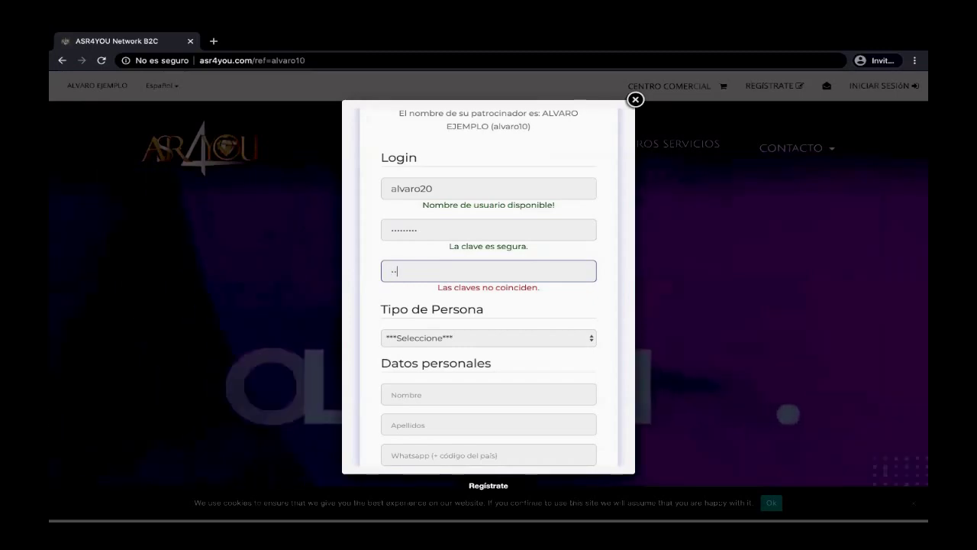
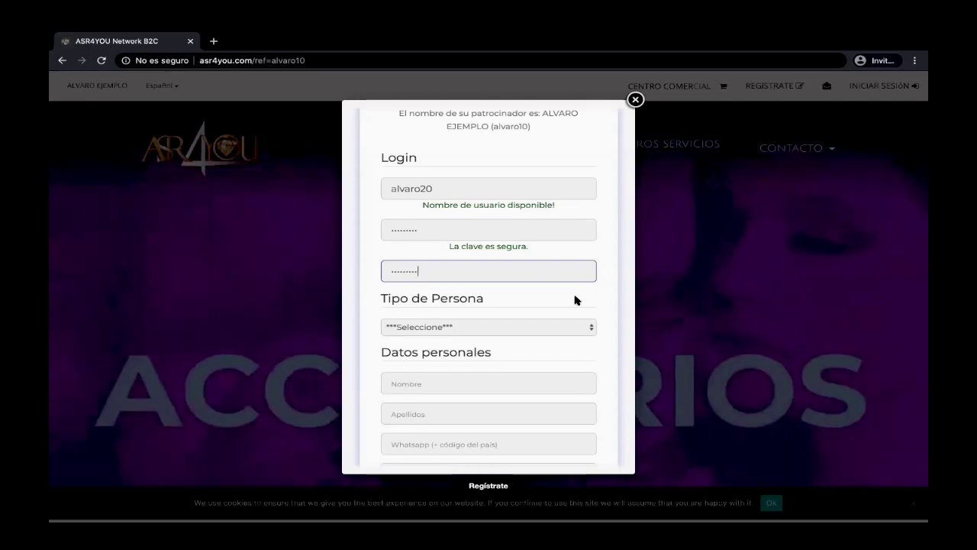
scroll(565, 301, down, 2)
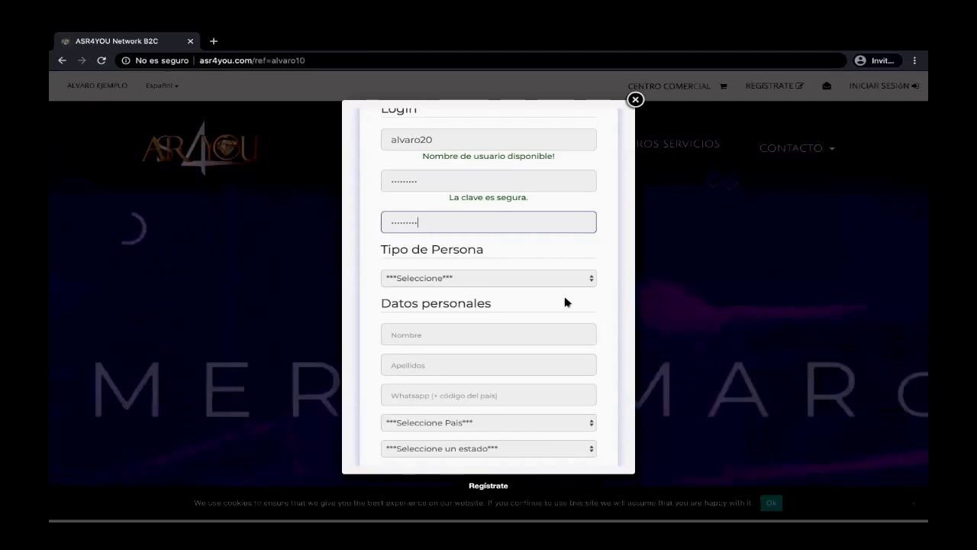
Step: Choose Física from the Tipo de Persona dropdown
click(589, 279)
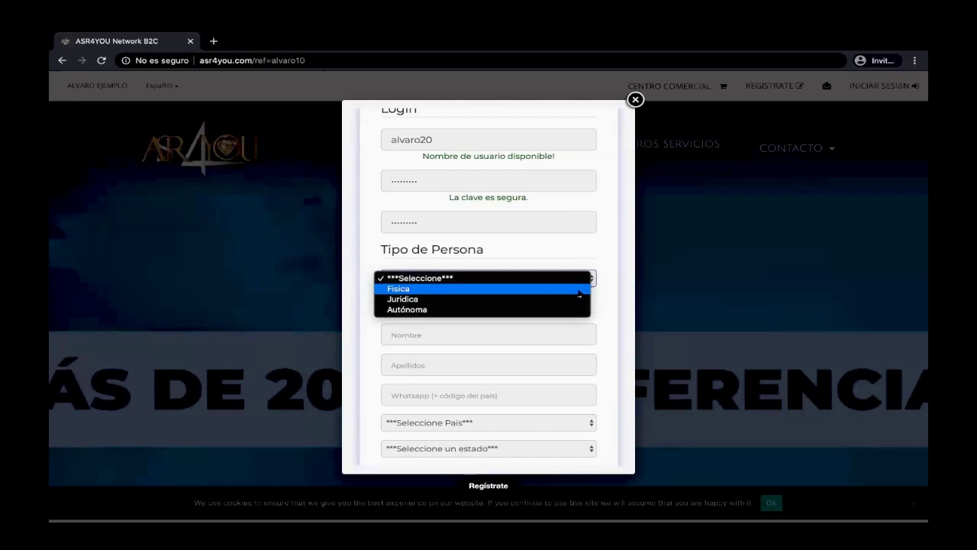
click(579, 291)
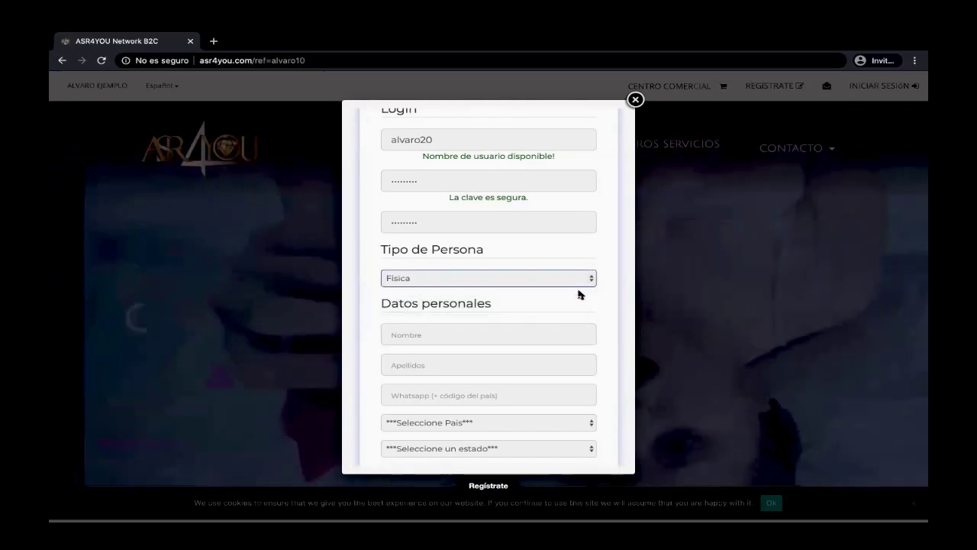
scroll(573, 303, down, 3)
click(435, 210)
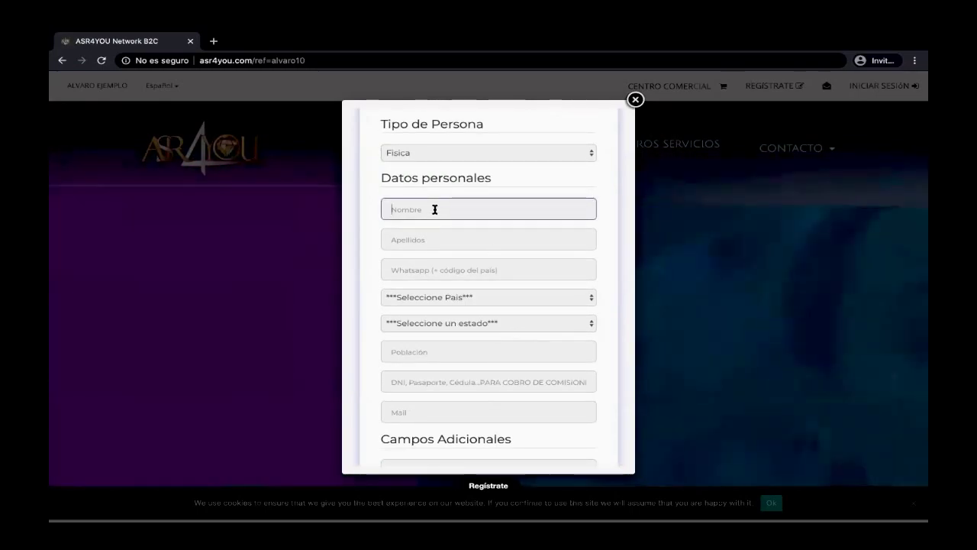
Step: Fill in the first name, surname and phone number
text(AAA)
click(432, 239)
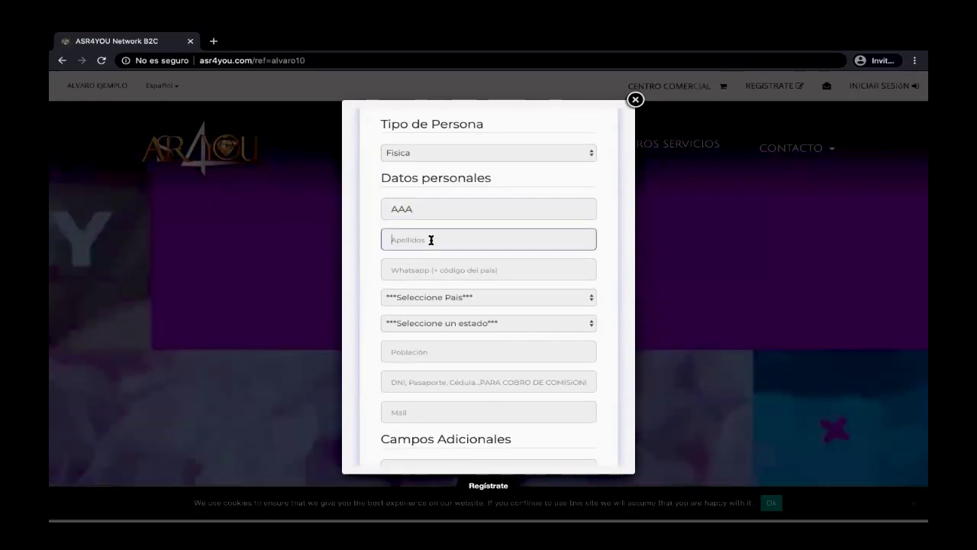
text(BBB)
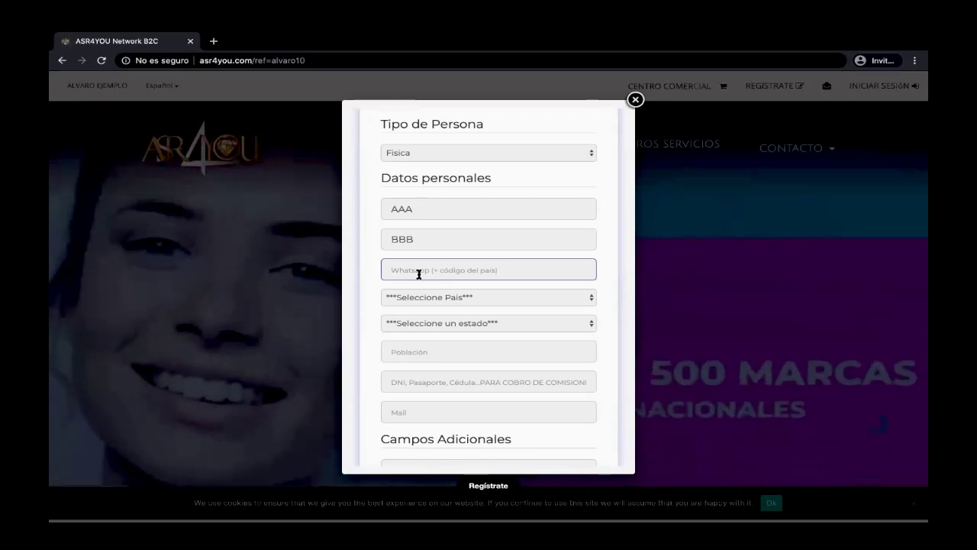
text(+34)
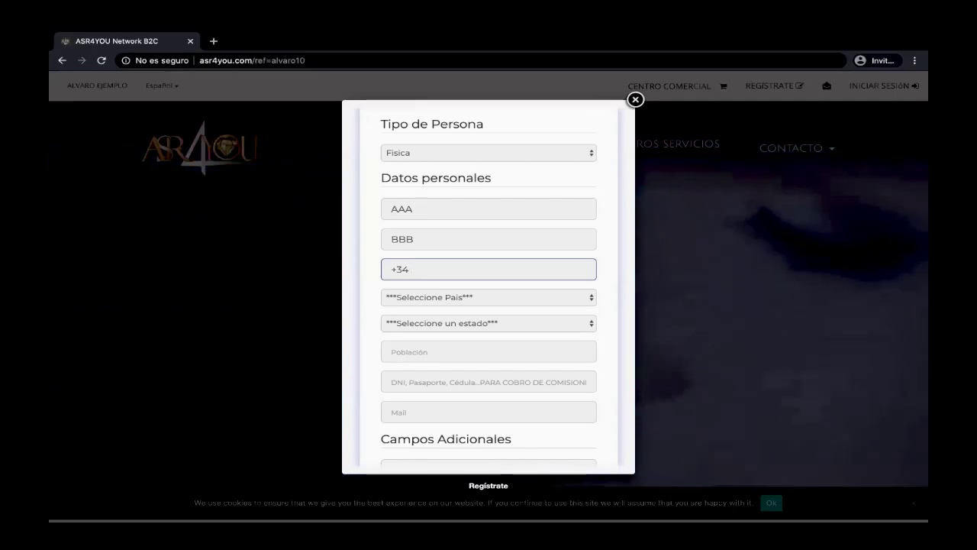
text(60000000000)
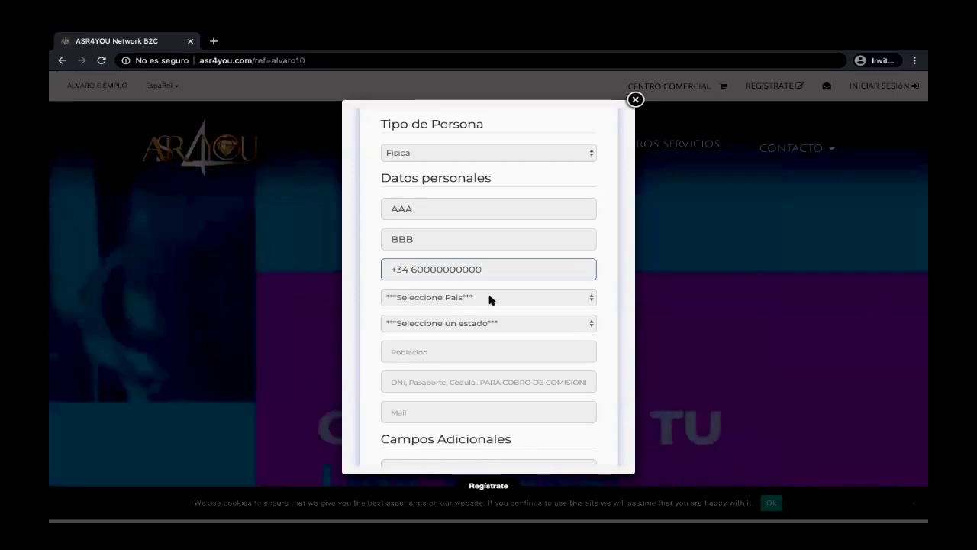
Step: Set country España, province Valencia and town Valencia
click(490, 298)
key(e)
key(s)
key(p)
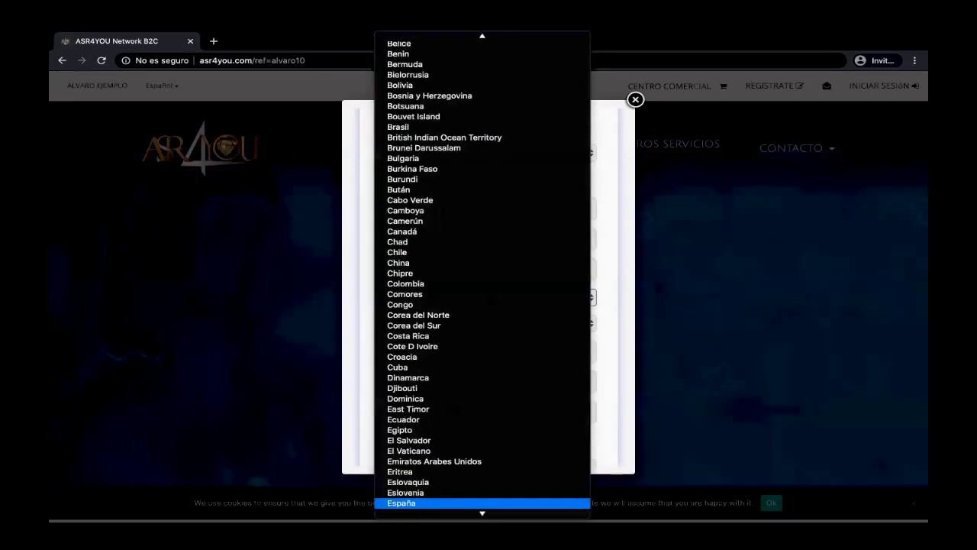
key(Return)
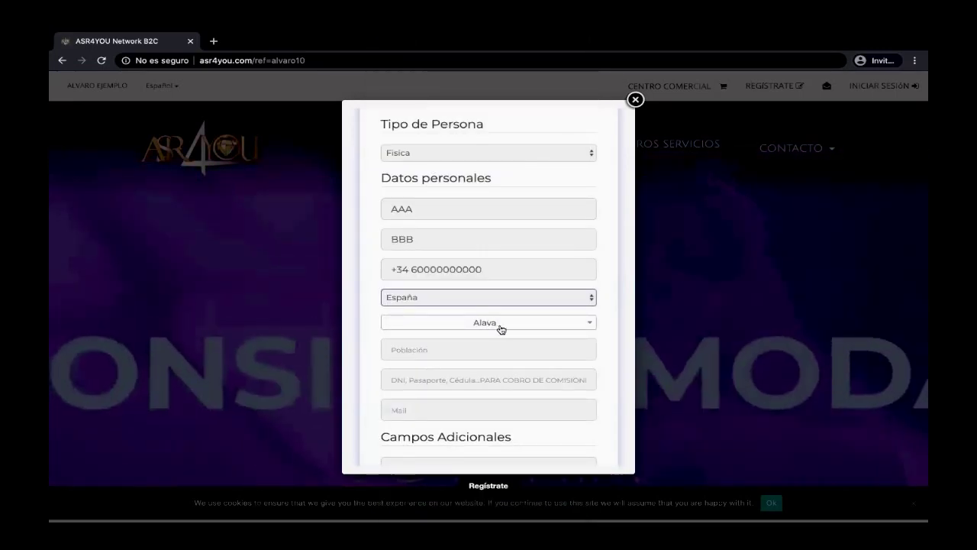
click(500, 329)
text(valenci)
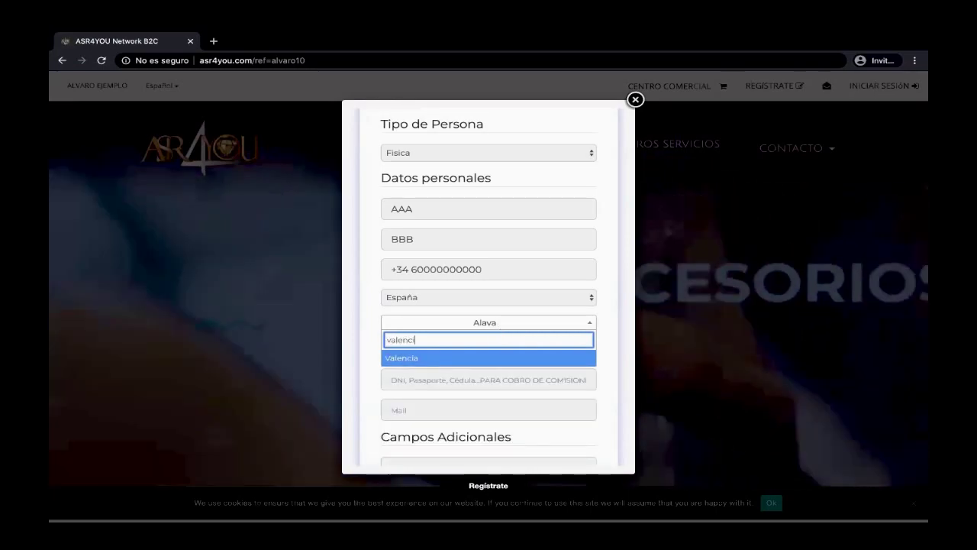
click(493, 355)
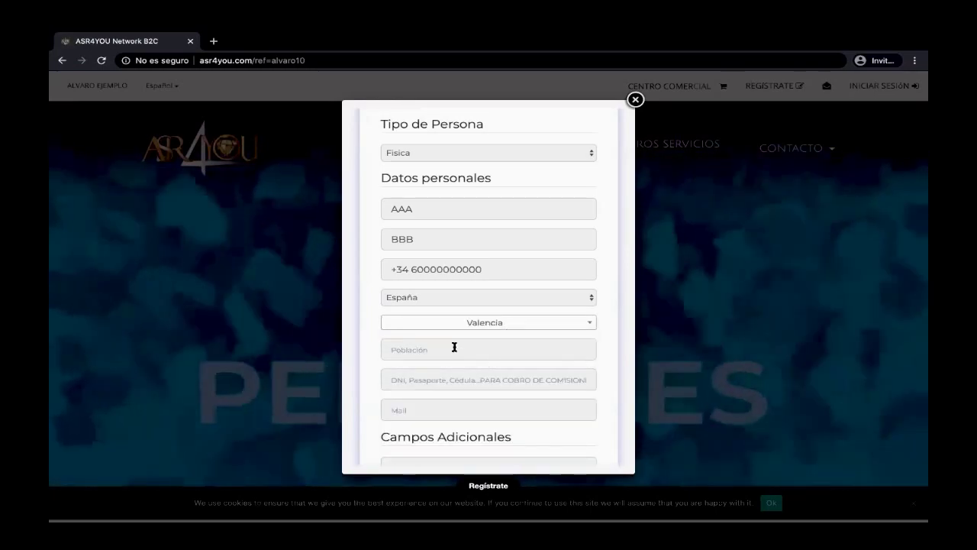
click(454, 347)
text(Valencia)
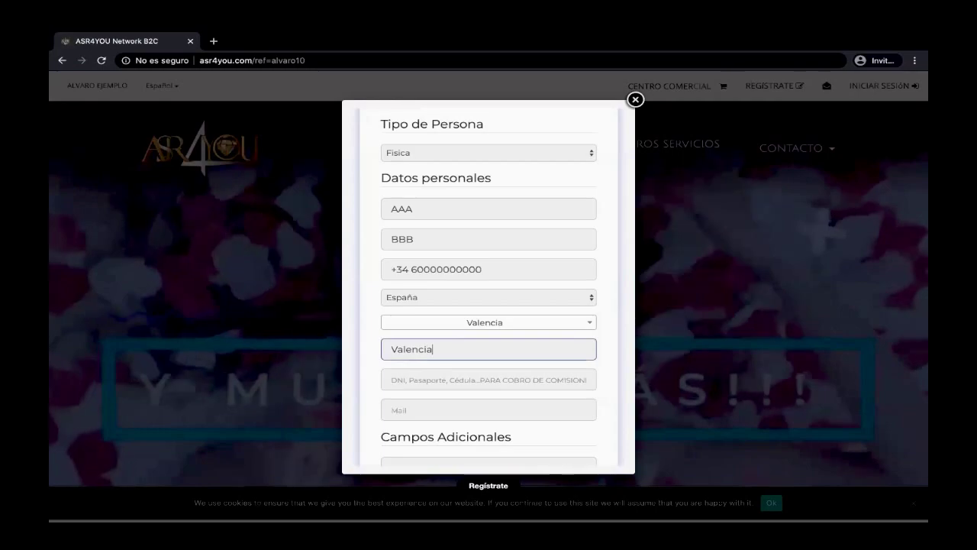
Step: Enter the ID document number, the e-mail address and birth date 31-01-2000
click(436, 377)
scroll(438, 375, down, 2)
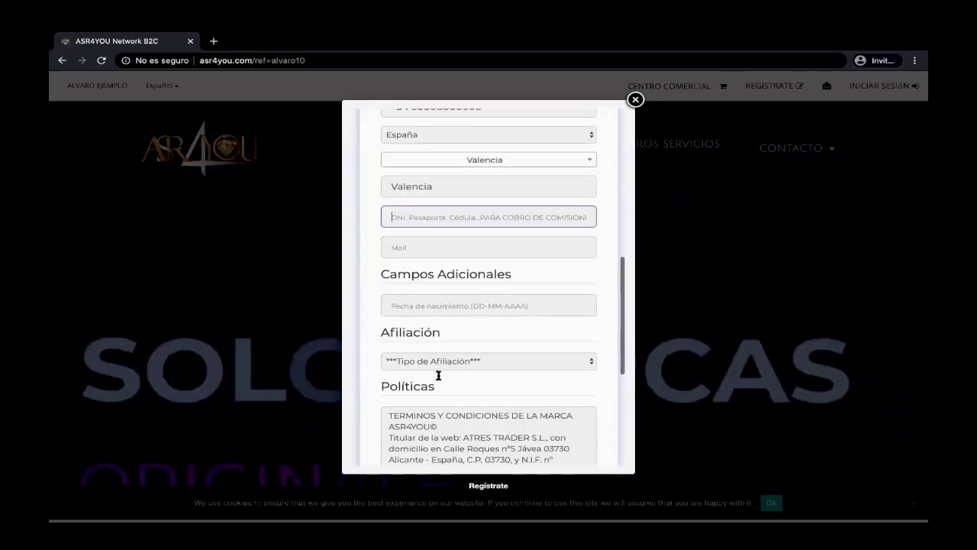
text(000)
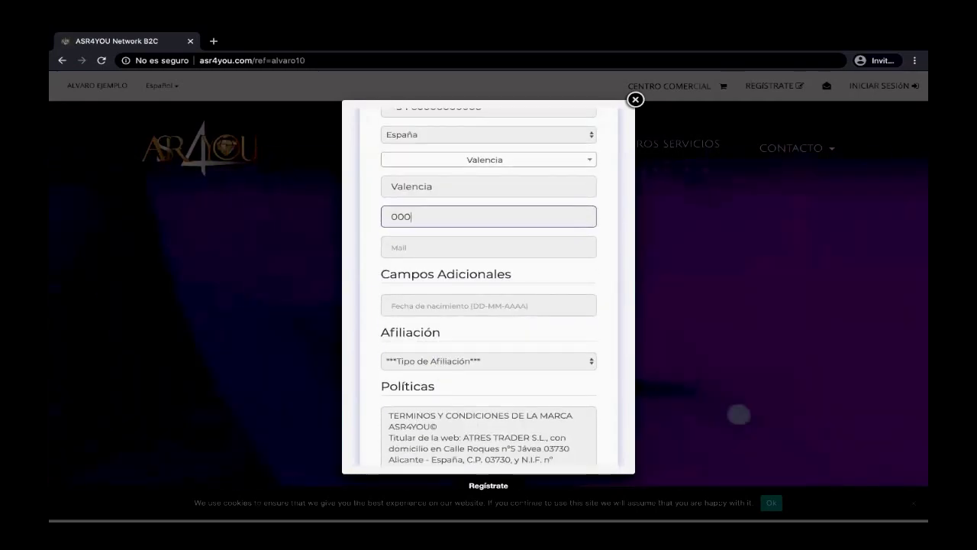
text(00000000-)
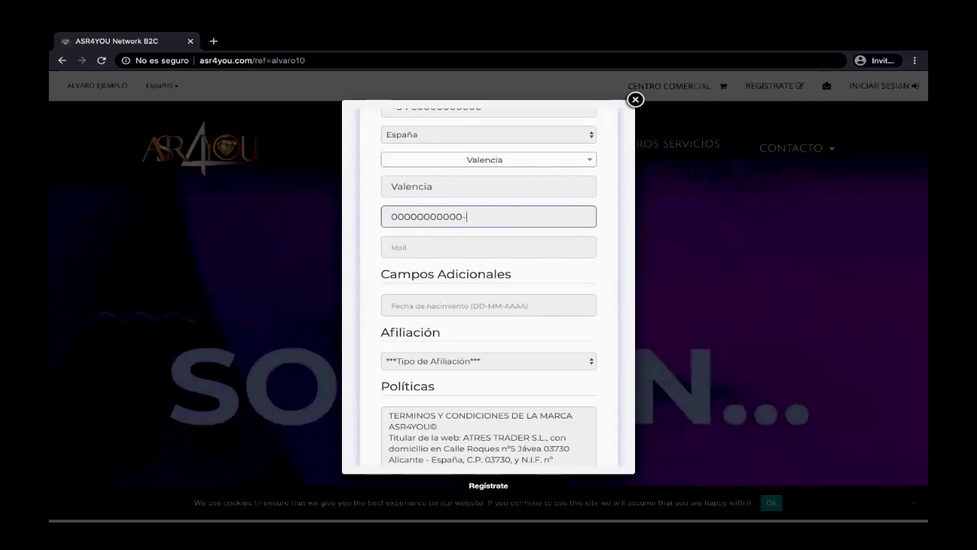
text(M)
click(424, 258)
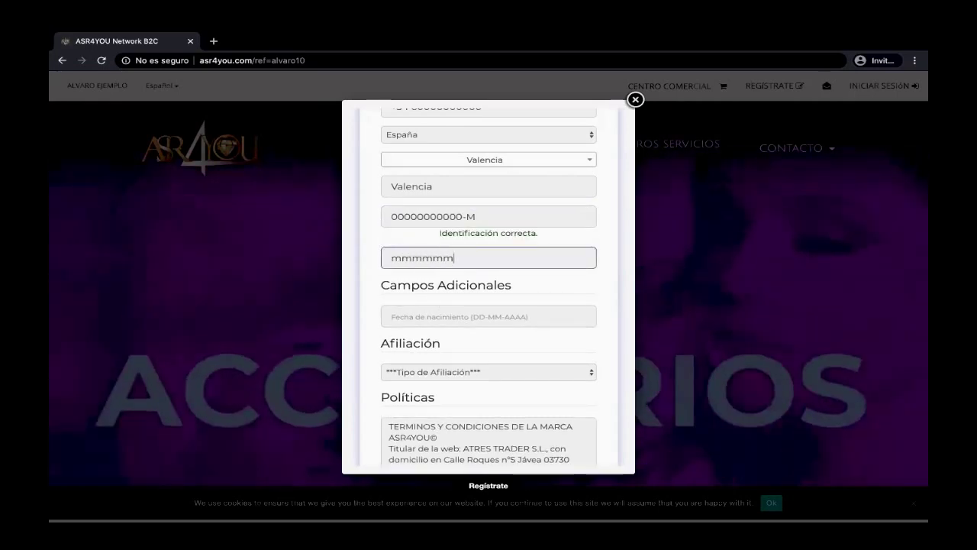
text(mmmmmmm@gmail)
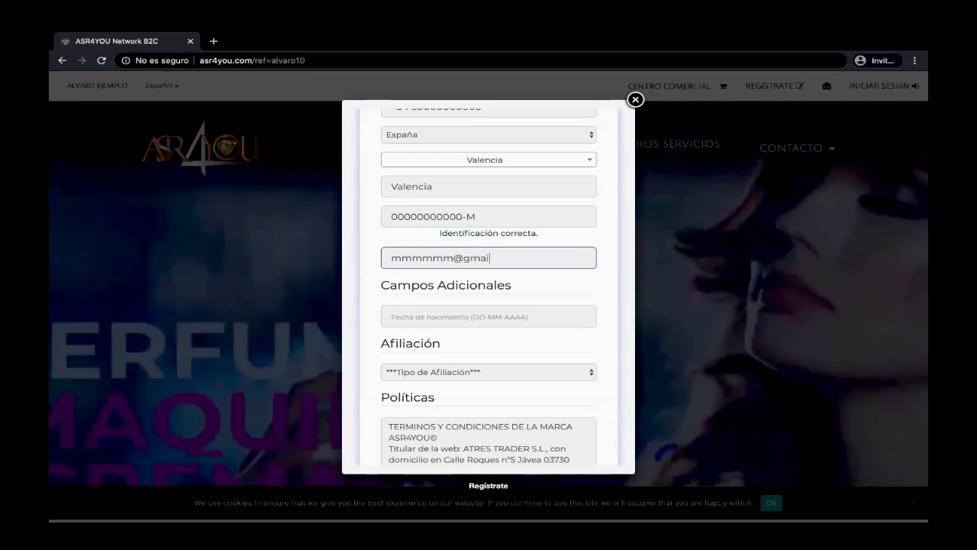
text(.com)
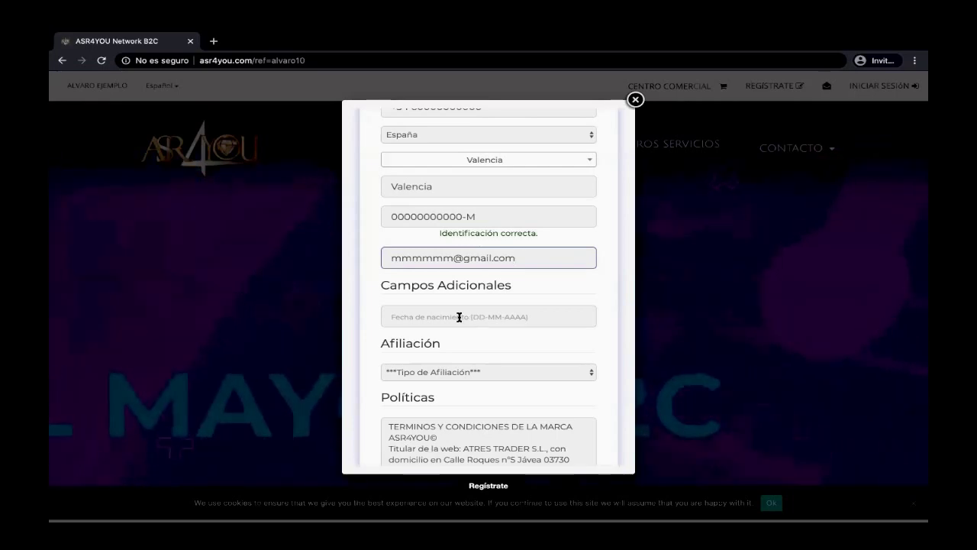
click(459, 317)
text(31-)
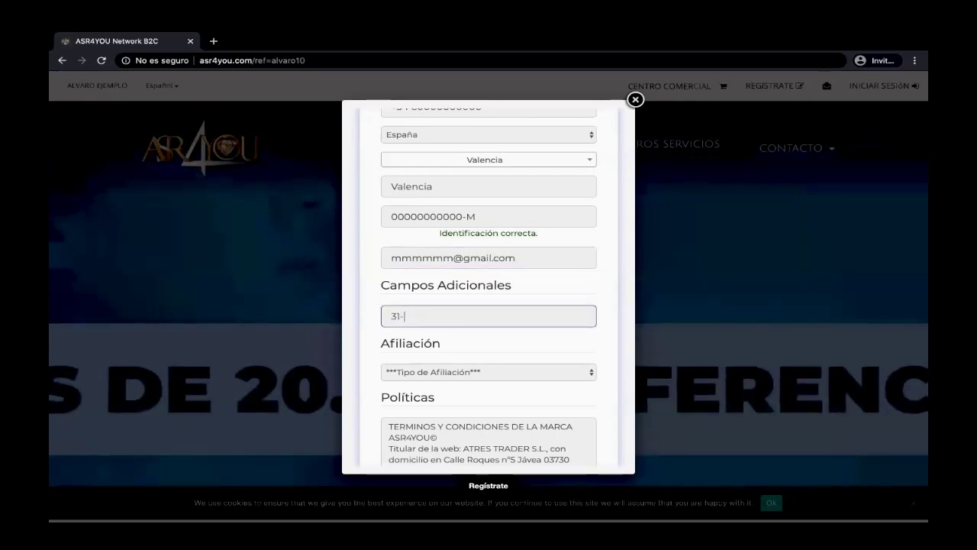
text(01.)
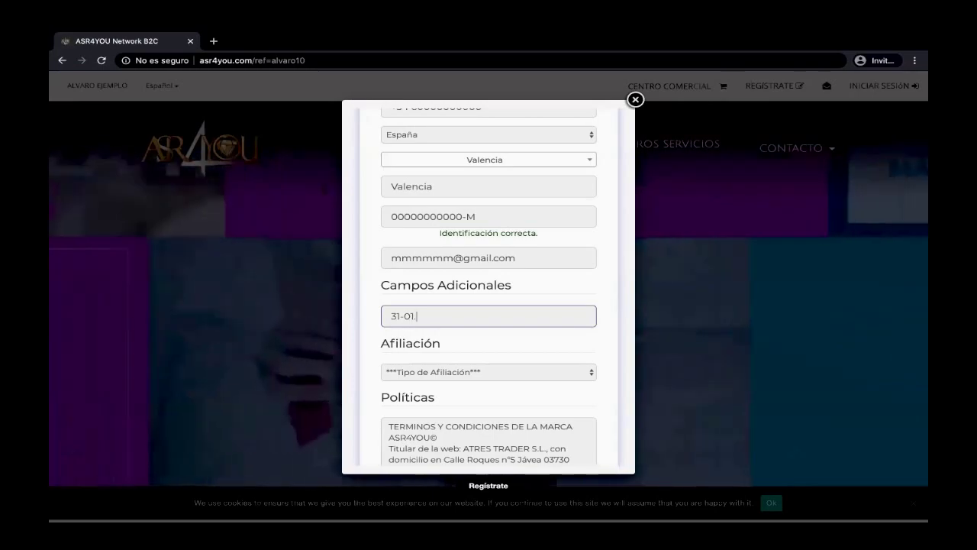
key(BackSpace)
text(-)
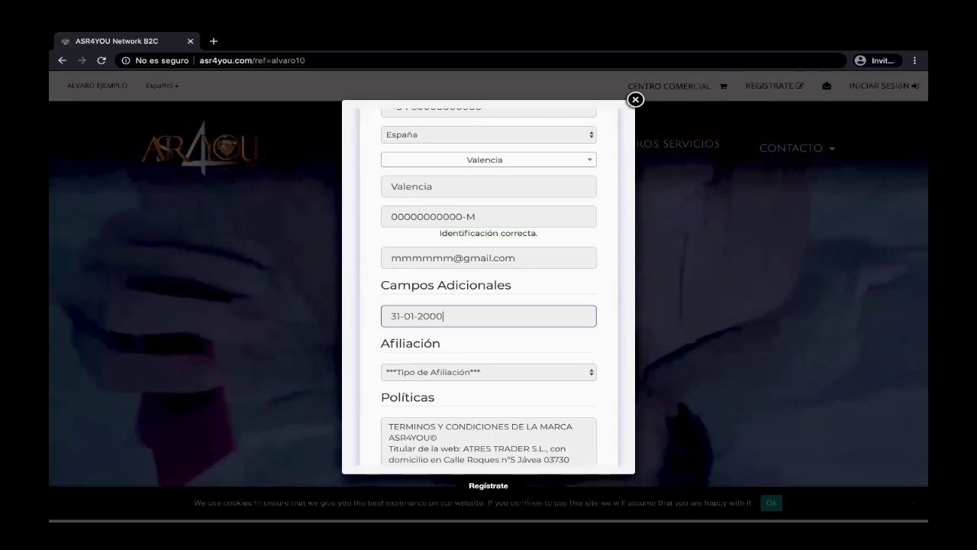
text(2000)
scroll(527, 328, down, 2)
click(580, 273)
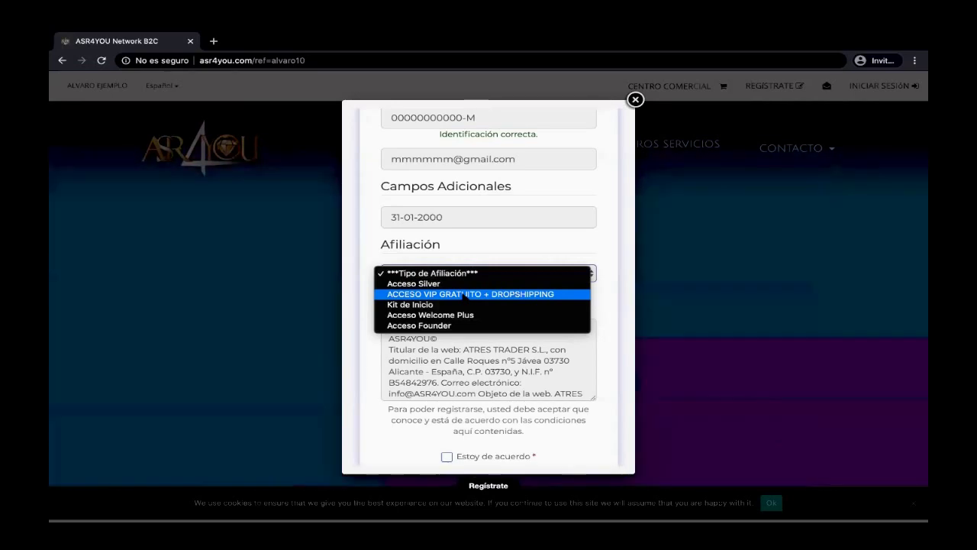
Step: Select the ACCESO VIP GRATUITO + DROPSHIPPING affiliation and check its € 0 price
click(466, 295)
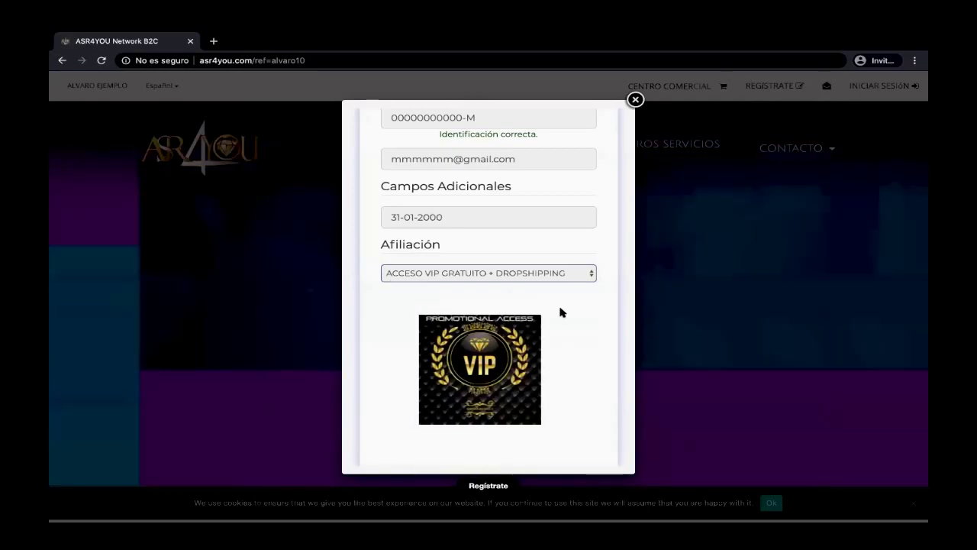
scroll(580, 345, down, 2)
scroll(580, 348, up, 1)
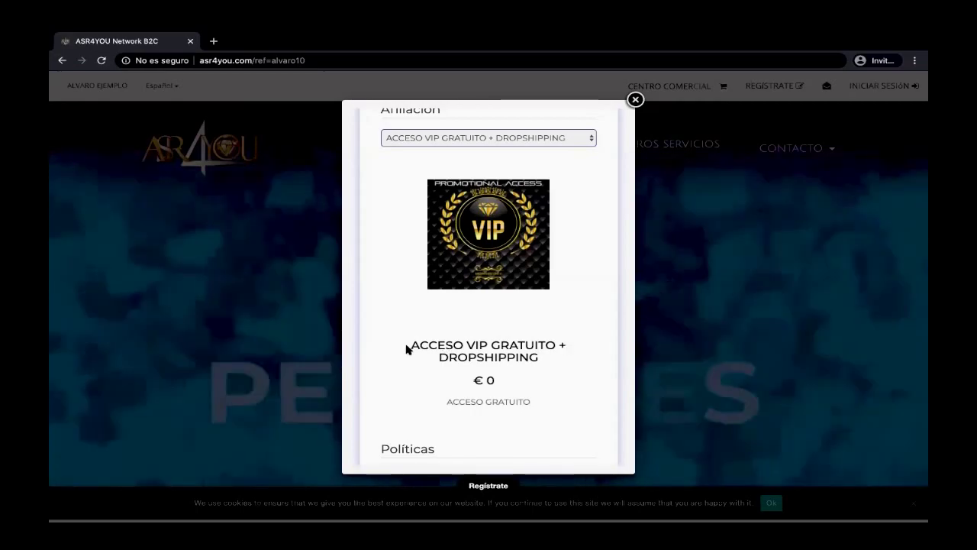
drag(448, 344, 572, 406)
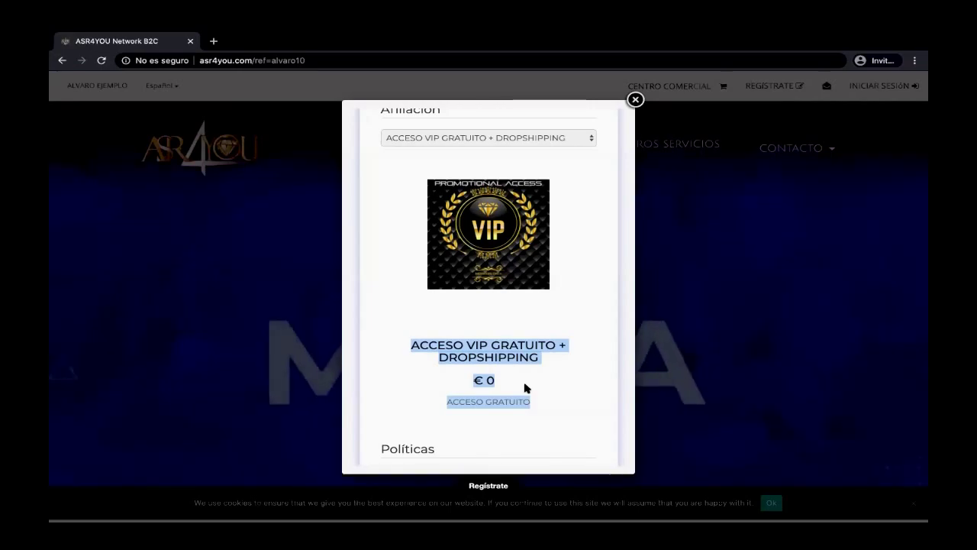
scroll(598, 295, down, 5)
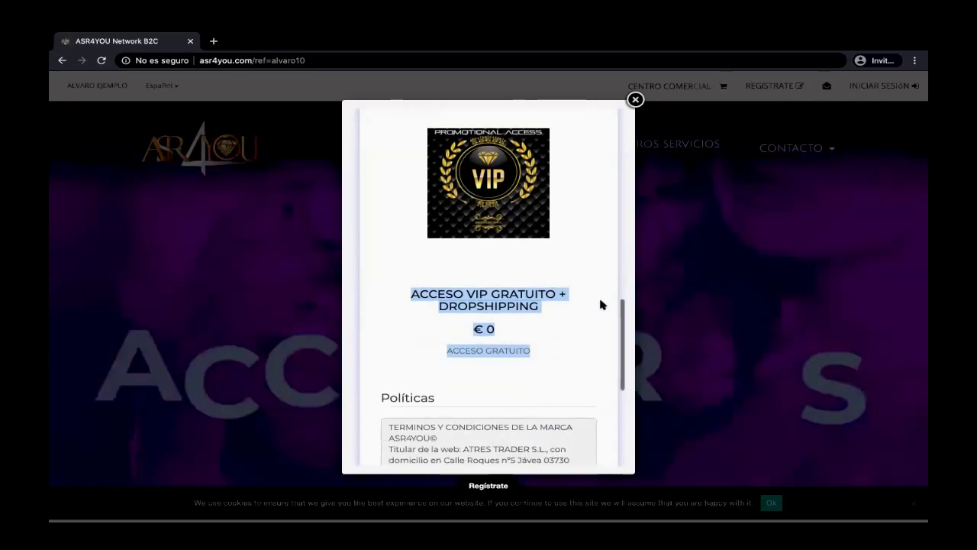
scroll(594, 279, up, 1)
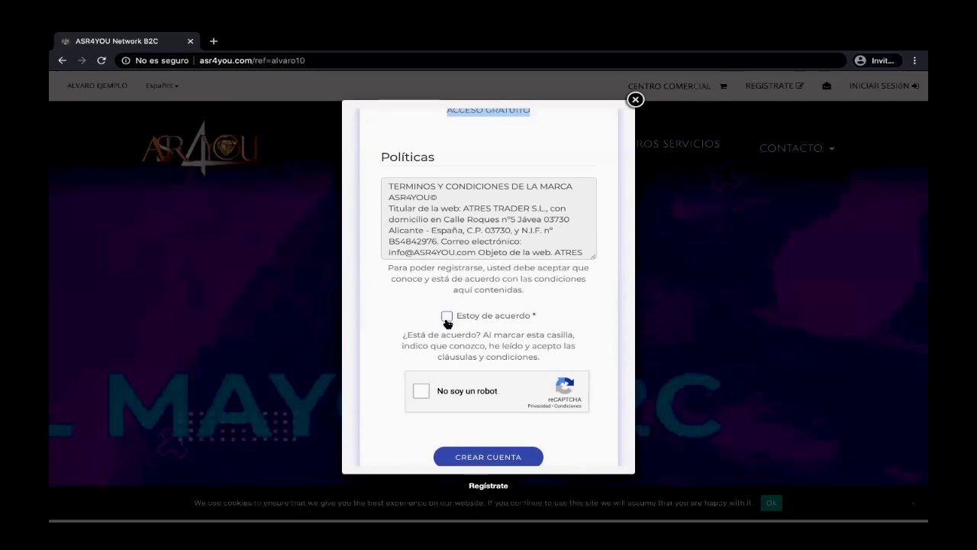
Step: Pass the robot check by marking the car images, then submit CREAR CUENTA
scroll(478, 223, down, 1)
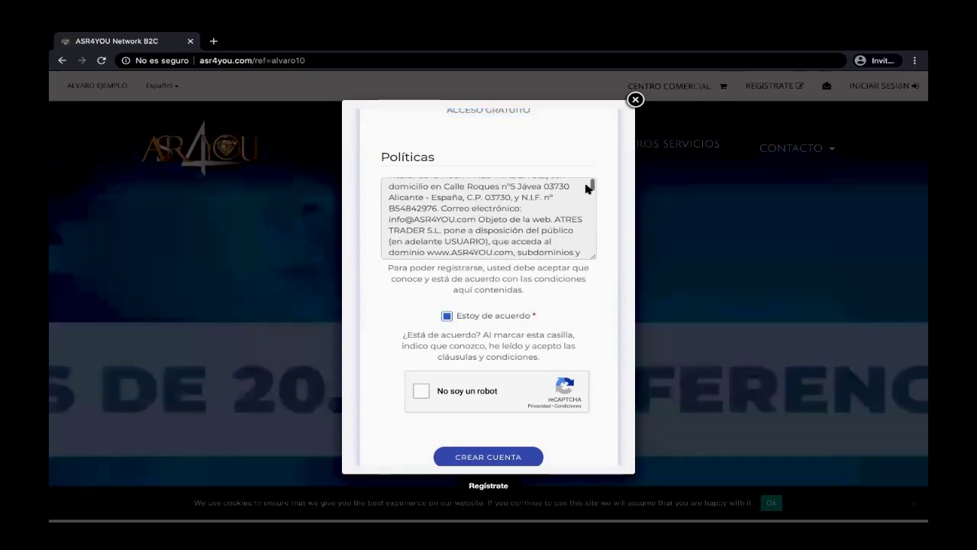
scroll(592, 217, down, 10)
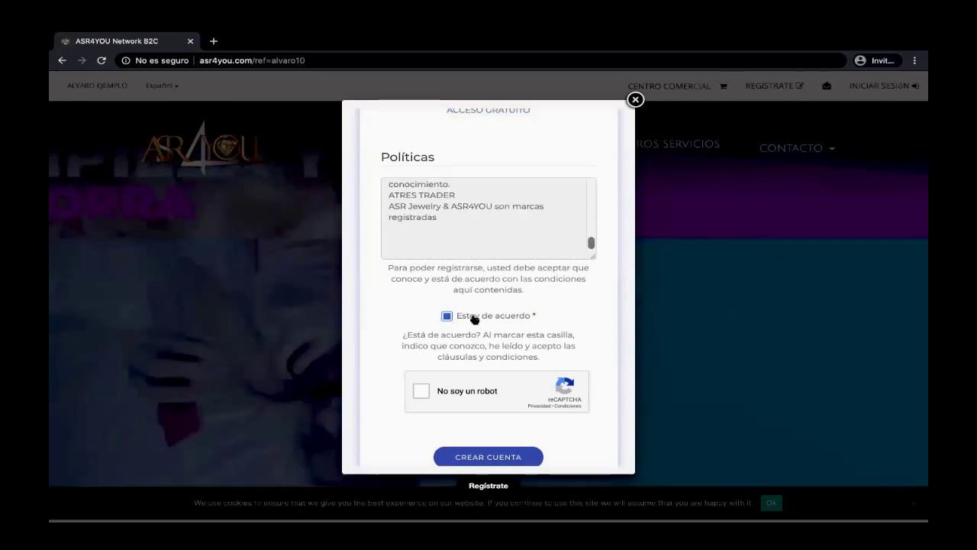
scroll(428, 343, down, 1)
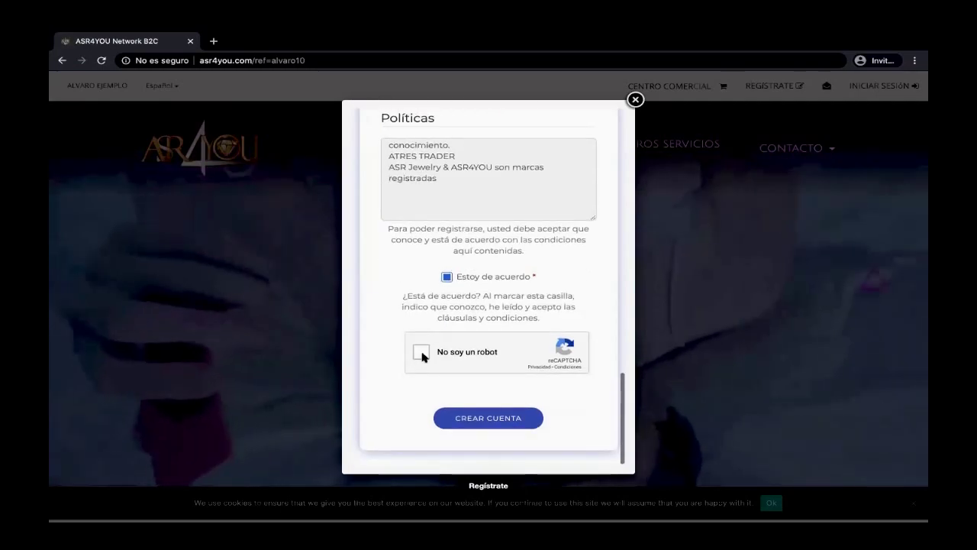
click(425, 353)
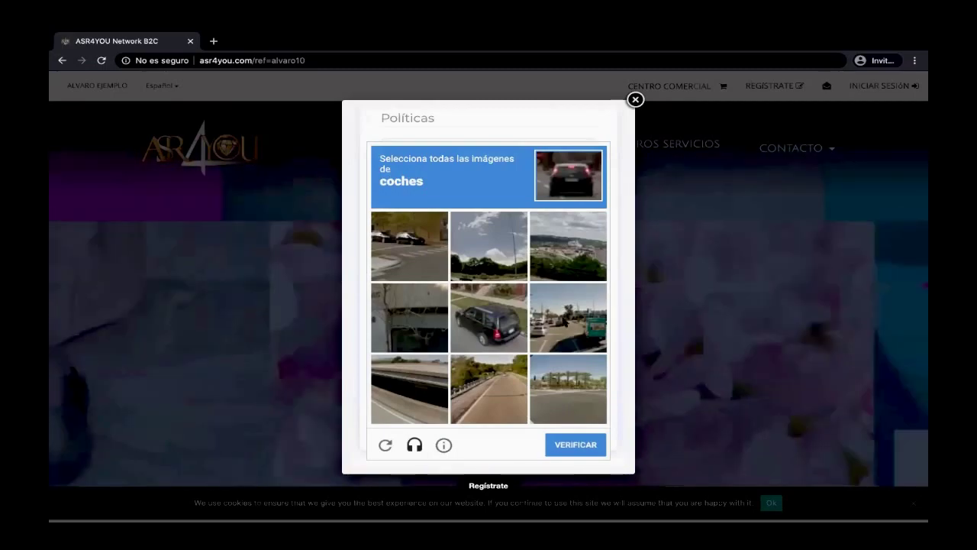
click(568, 317)
click(488, 317)
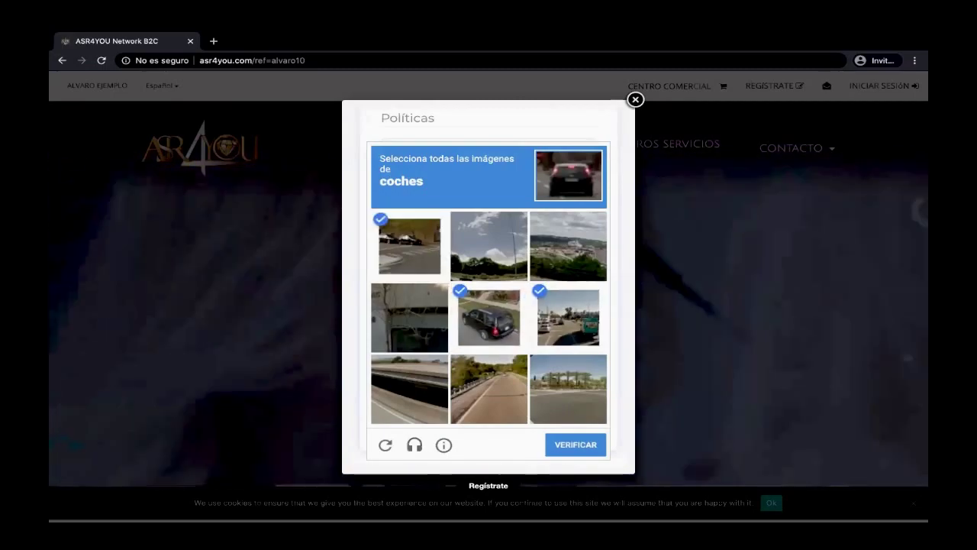
click(583, 449)
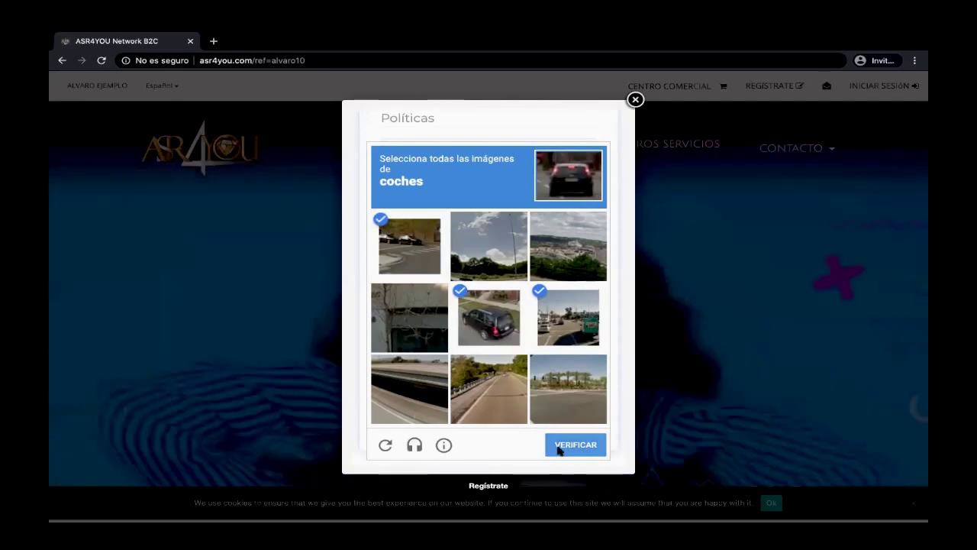
click(483, 421)
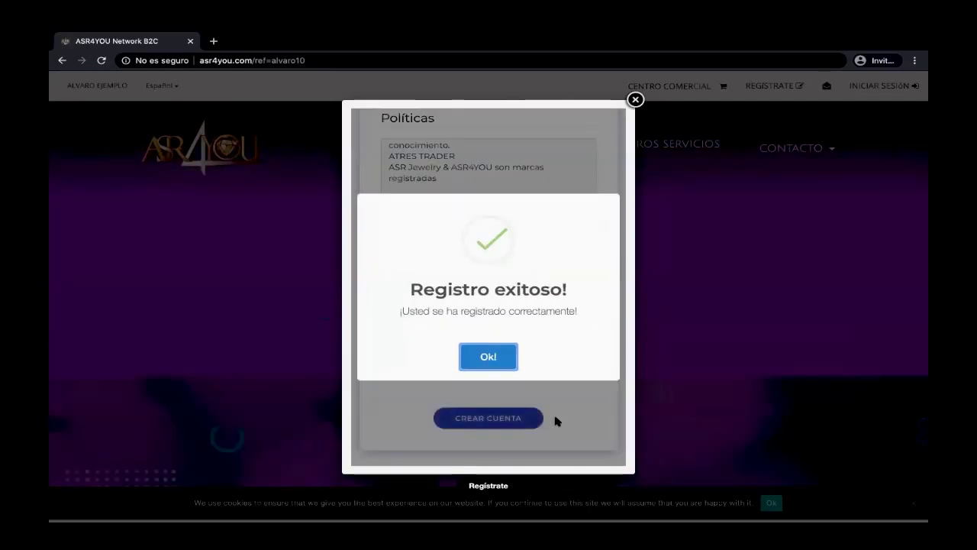
Step: Dismiss the Registro exitoso notice and open the new personal referral link
click(489, 357)
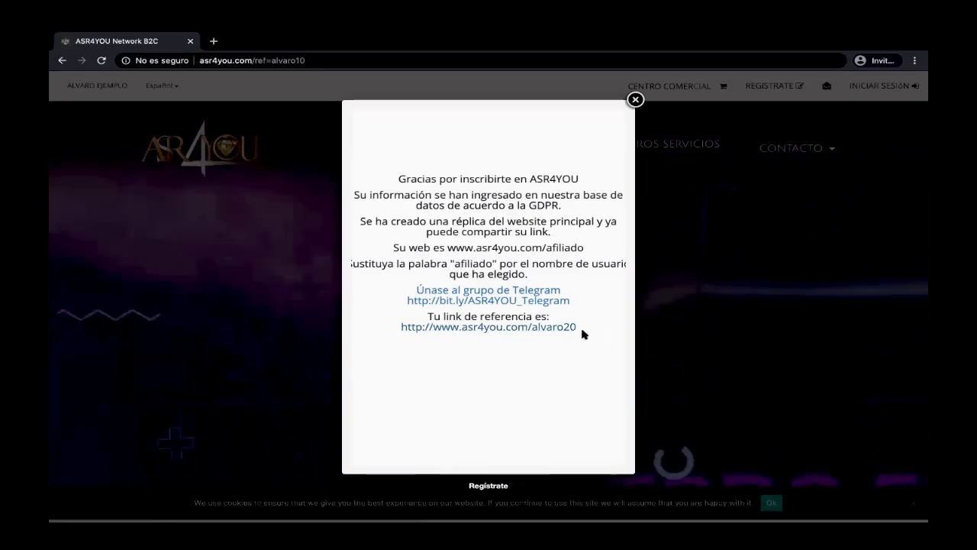
drag(585, 331, 532, 333)
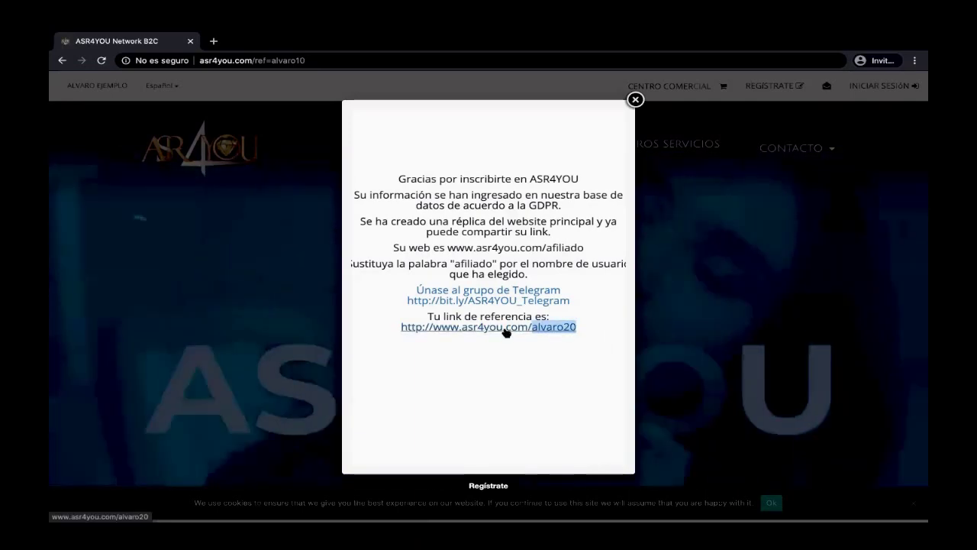
click(505, 327)
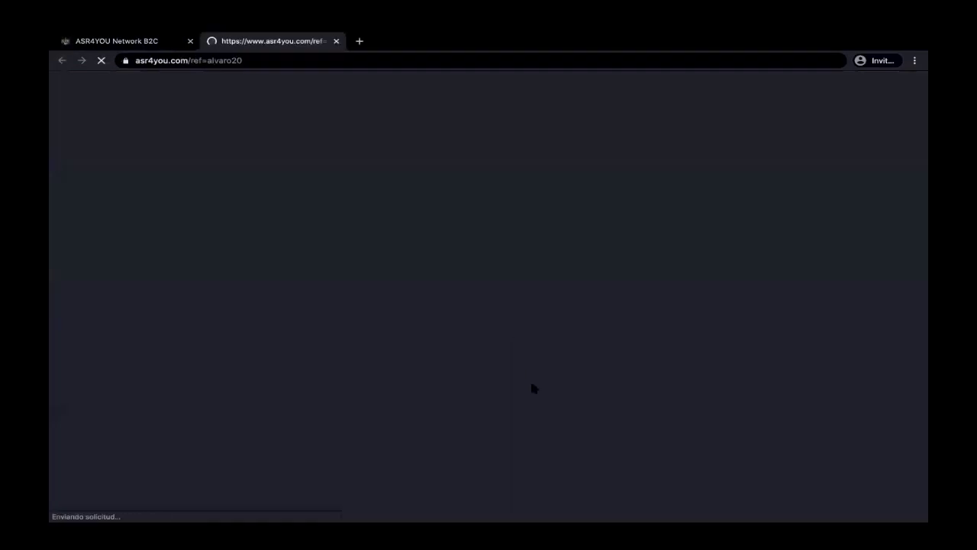